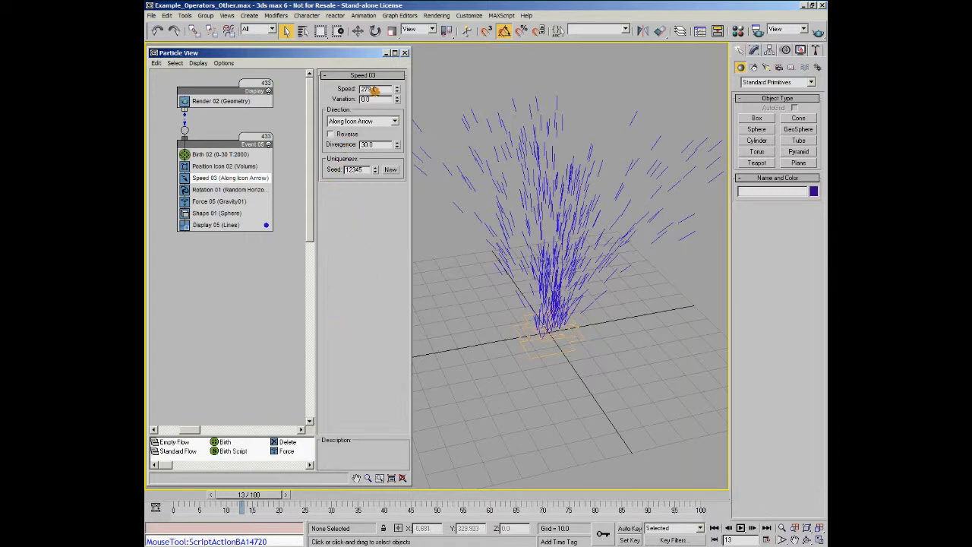
- Raise the particle speed slightly in the Speed 03 operator, with the direction kept Along Icon Arrow
{"action": "mouse_move", "coordinate": [396, 89]}
{"action": "left_mouse_down"}
{"action": "mouse_move", "coordinate": [402, 3]}
{"action": "mouse_move", "coordinate": [401, 426]}
{"action": "mouse_move", "coordinate": [400, 339]}
{"action": "mouse_move", "coordinate": [380, 248]}
{"action": "mouse_move", "coordinate": [403, 182]}
{"action": "mouse_move", "coordinate": [419, 425]}
{"action": "mouse_move", "coordinate": [410, 8]}
{"action": "mouse_move", "coordinate": [392, 87]}
{"action": "left_mouse_up"}
{"action": "left_click", "coordinate": [395, 120]}
{"action": "left_click", "coordinate": [395, 121]}
- Try the Geometry and Bounding Boxes display types on the Display 05 operator
{"action": "left_click", "coordinate": [202, 225]}
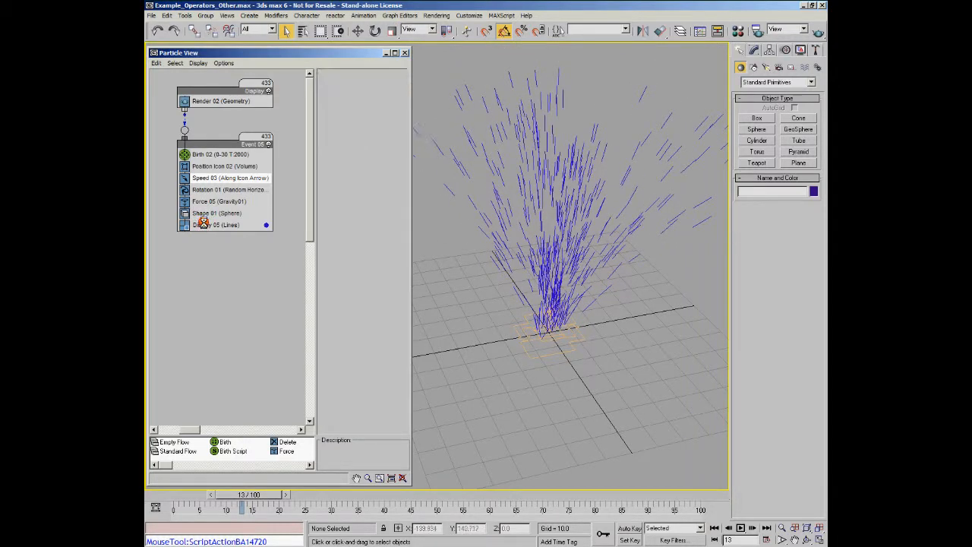
{"action": "left_click", "coordinate": [397, 91]}
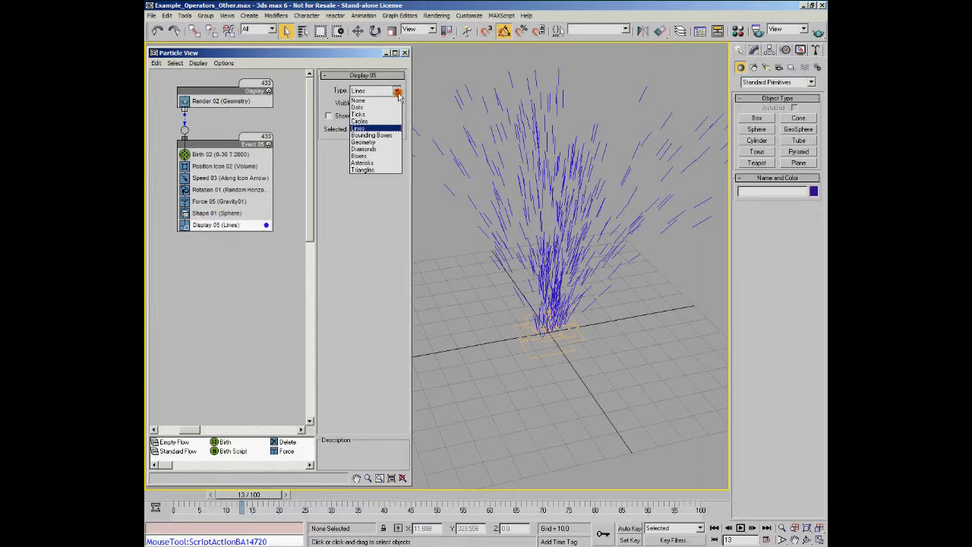
{"action": "left_click", "coordinate": [363, 142]}
{"action": "left_click", "coordinate": [397, 91]}
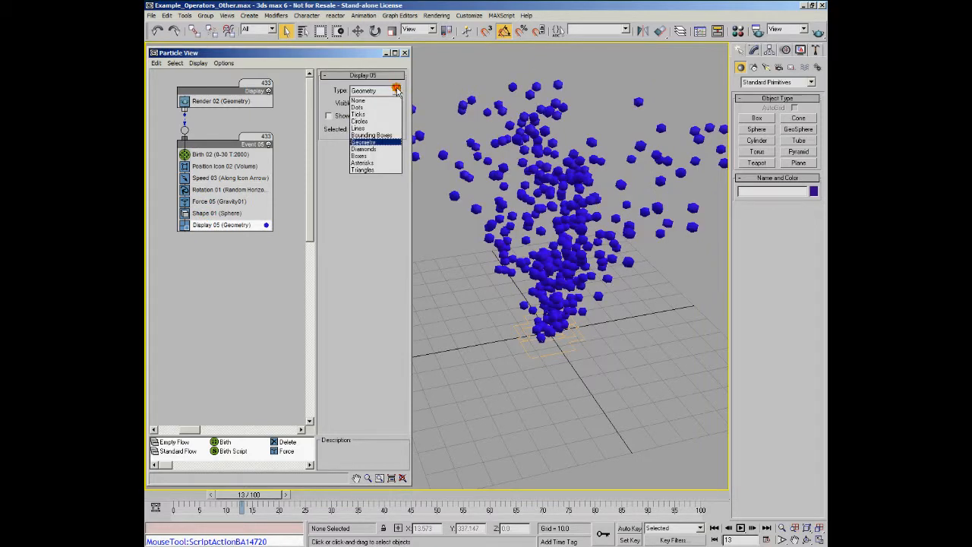
{"action": "left_click", "coordinate": [371, 135]}
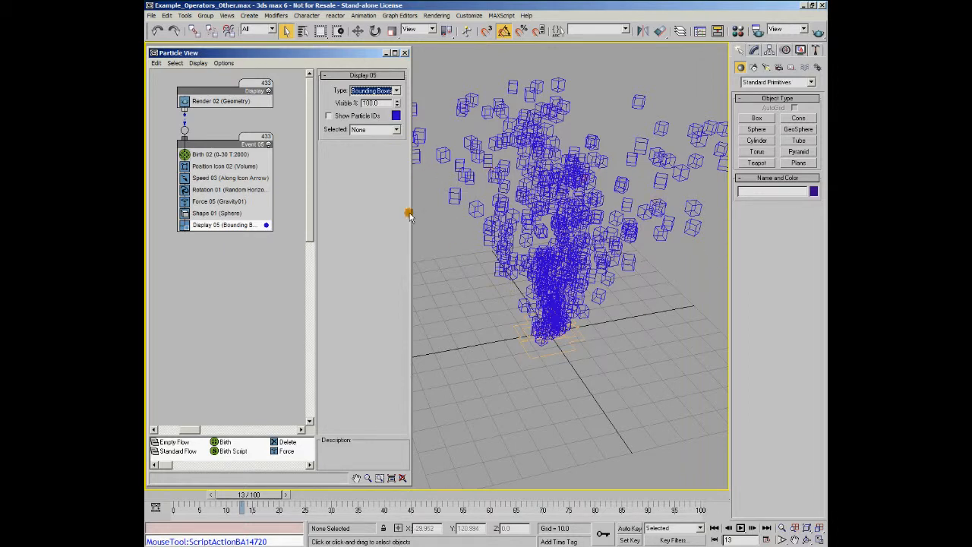
- Turn the Shape 01 operator off and back on to compare how the particles display
{"action": "left_click", "coordinate": [202, 213]}
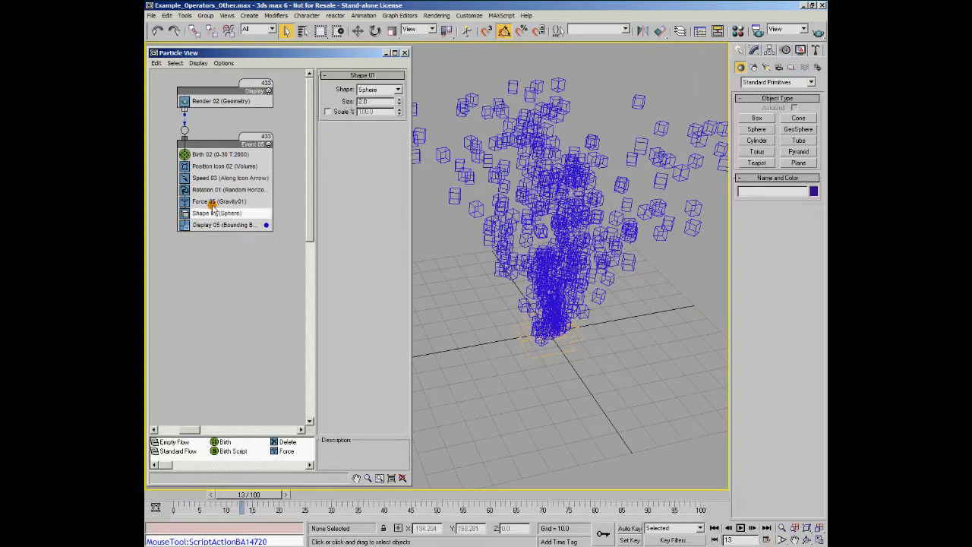
{"action": "left_click", "coordinate": [185, 213]}
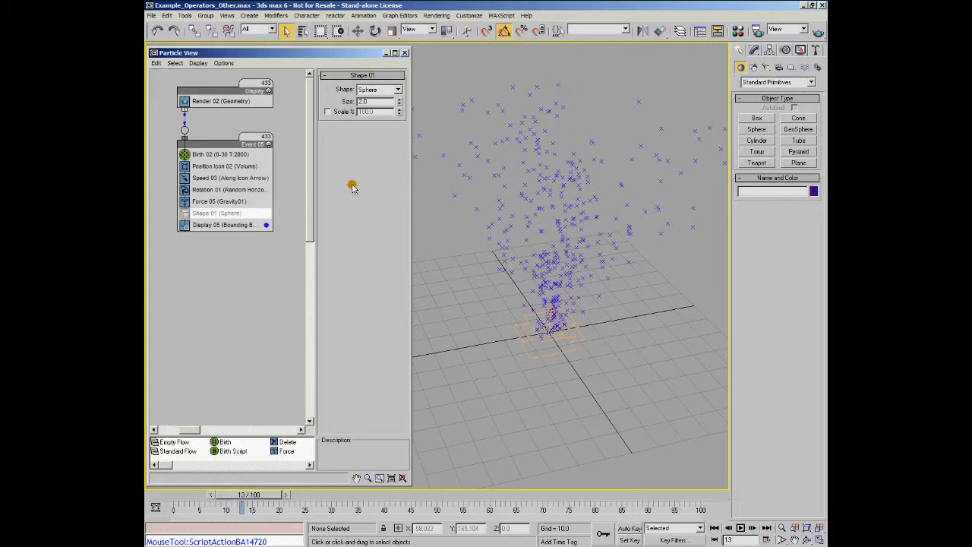
{"action": "left_click", "coordinate": [186, 213]}
- Add a Scale operator between Shape 01 and Display 05, with a 19% scale factor and 84% scale variation
{"action": "left_click", "coordinate": [245, 225]}
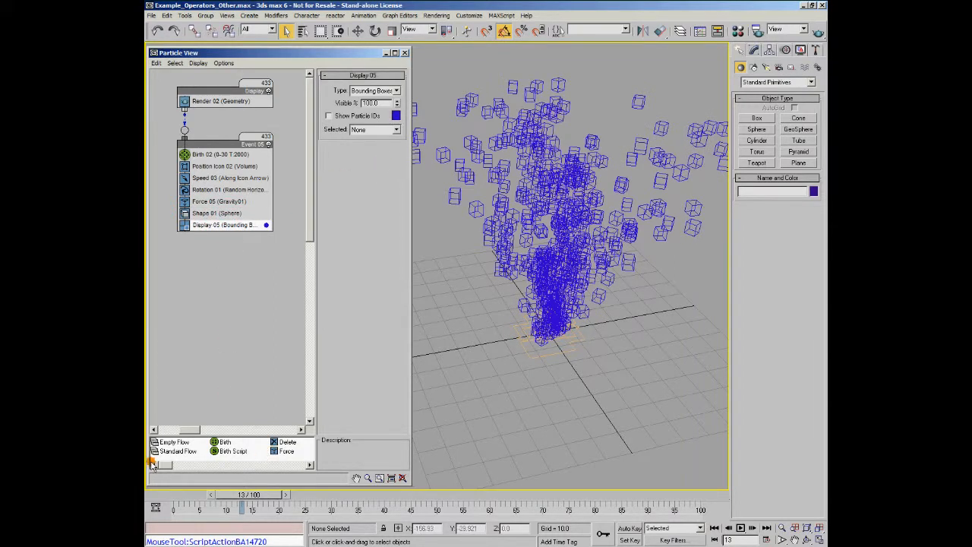
{"action": "left_click_drag", "start_coordinate": [164, 467], "coordinate": [231, 227]}
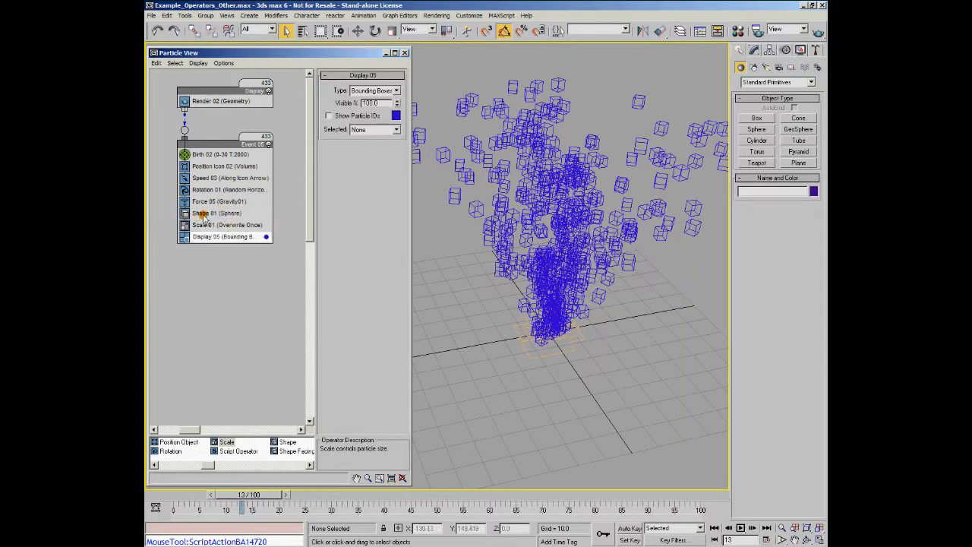
{"action": "left_click", "coordinate": [227, 224]}
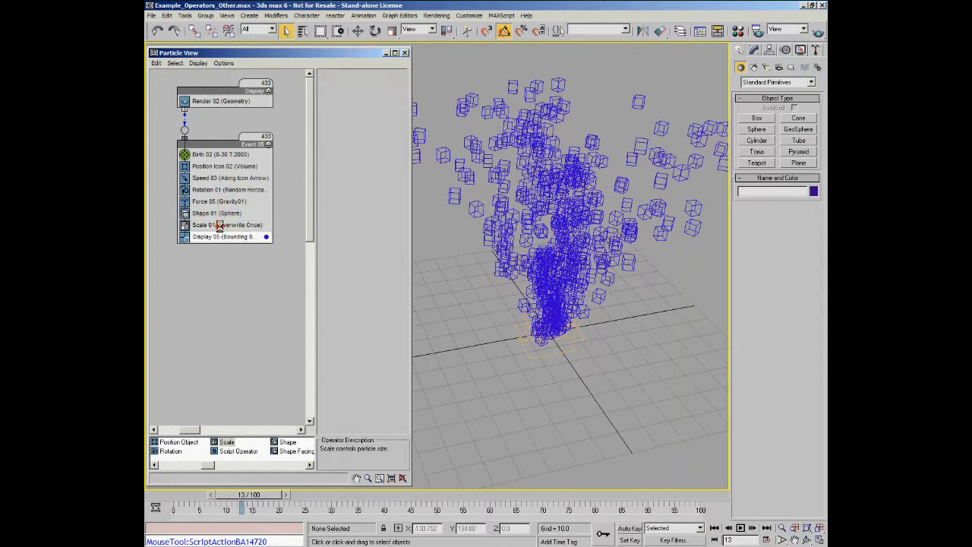
{"action": "mouse_move", "coordinate": [396, 167]}
{"action": "left_mouse_down"}
{"action": "mouse_move", "coordinate": [402, 118]}
{"action": "mouse_move", "coordinate": [395, 130]}
{"action": "mouse_move", "coordinate": [407, 177]}
{"action": "left_mouse_up"}
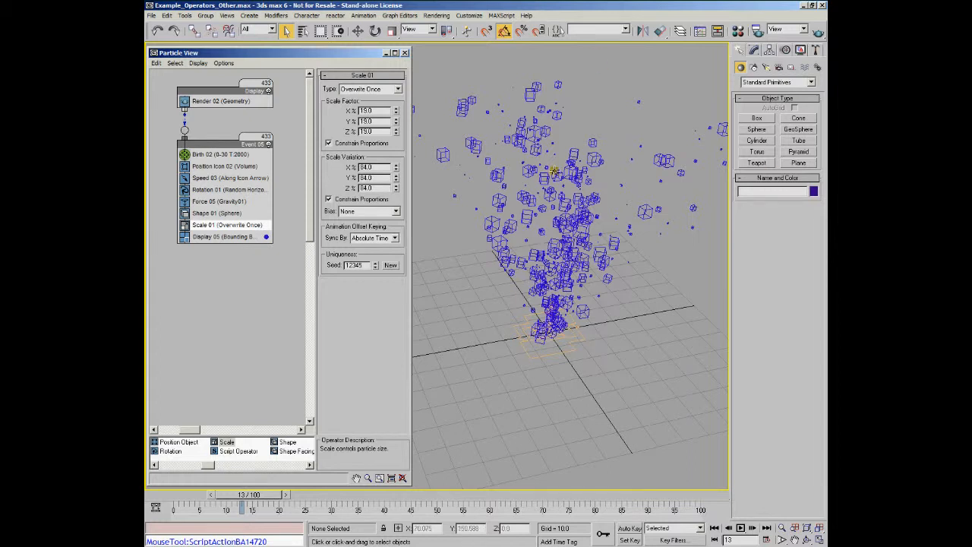
- Set the Display 05 operator's type to Geometry so the scaled particles show as solid shapes
{"action": "left_click", "coordinate": [226, 236]}
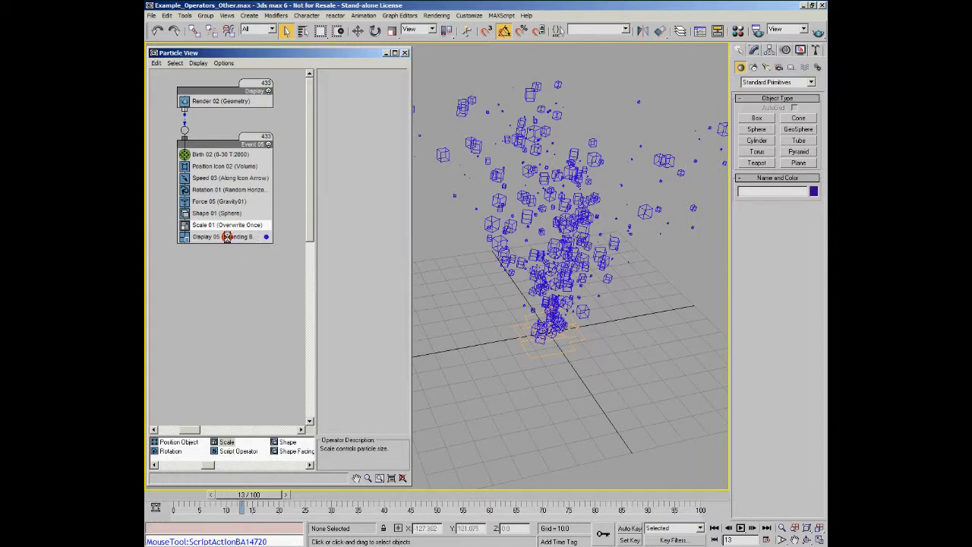
{"action": "left_click", "coordinate": [396, 90]}
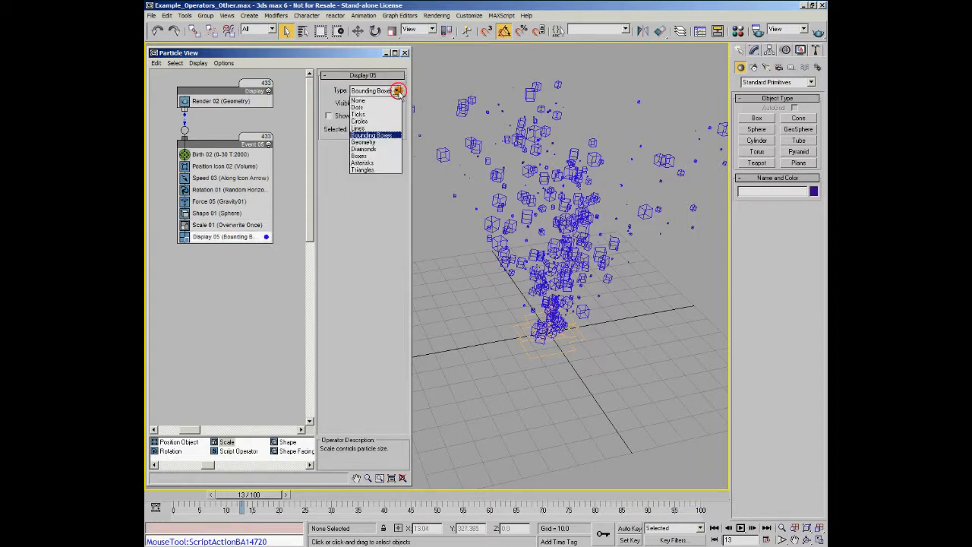
{"action": "left_click", "coordinate": [386, 142]}
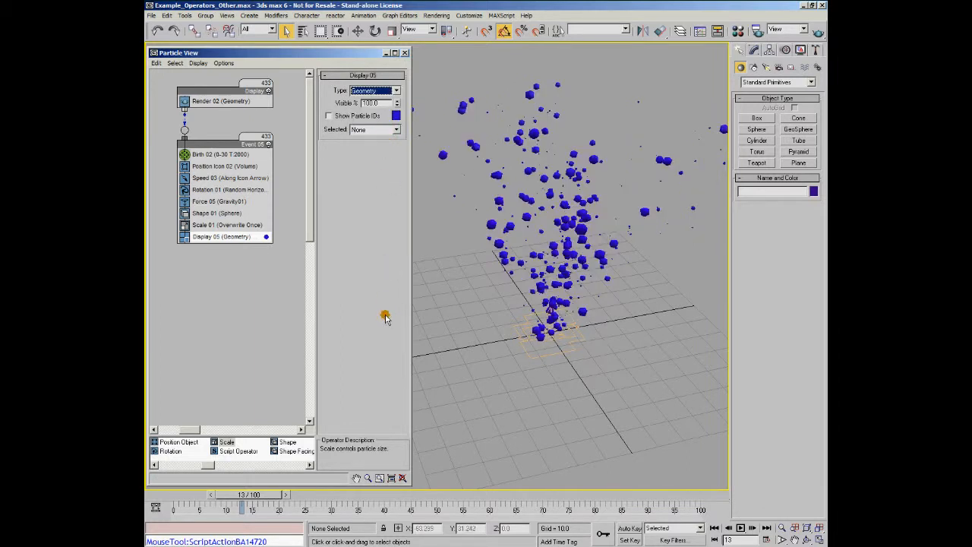
- Create a teapot with a radius of about 11.5 on the grid beside the particle emitter
{"action": "left_click", "coordinate": [757, 163]}
{"action": "left_click_drag", "start_coordinate": [651, 408], "coordinate": [654, 389]}
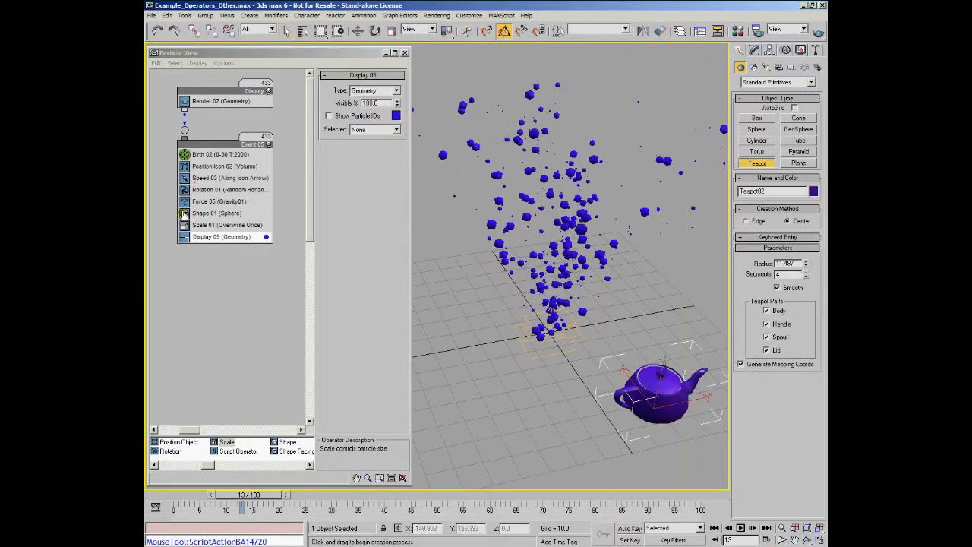
- Turn off the Shape 01 operator and, at frame 0, add a Shape Instance operator directly below it
{"action": "left_click", "coordinate": [185, 213]}
{"action": "left_click_drag", "start_coordinate": [256, 500], "coordinate": [171, 495]}
{"action": "left_click_drag", "start_coordinate": [209, 466], "coordinate": [217, 468]}
{"action": "left_click_drag", "start_coordinate": [295, 442], "coordinate": [190, 221]}
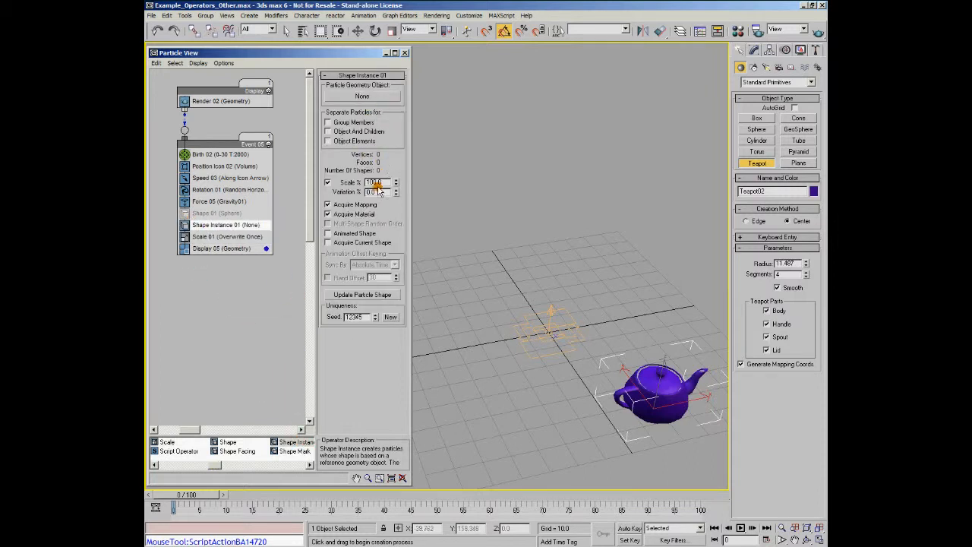
- Assign the teapot as the Shape Instance 01 particle geometry object and advance the animation to frame 11
{"action": "left_click", "coordinate": [361, 96]}
{"action": "left_click", "coordinate": [632, 364]}
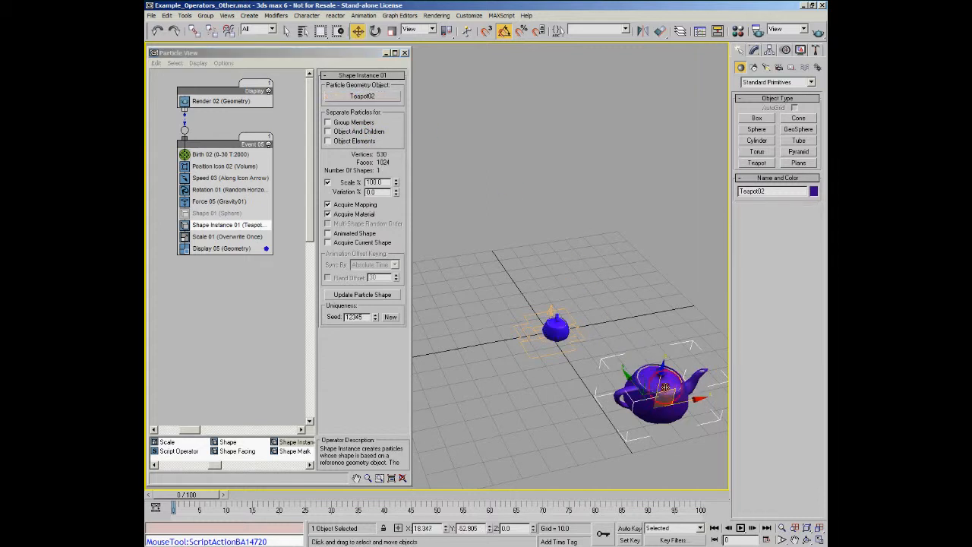
{"action": "left_click_drag", "start_coordinate": [196, 494], "coordinate": [248, 501]}
{"action": "key", "text": "w"}
- Increase the source teapot's segments to 12
{"action": "left_click", "coordinate": [754, 50]}
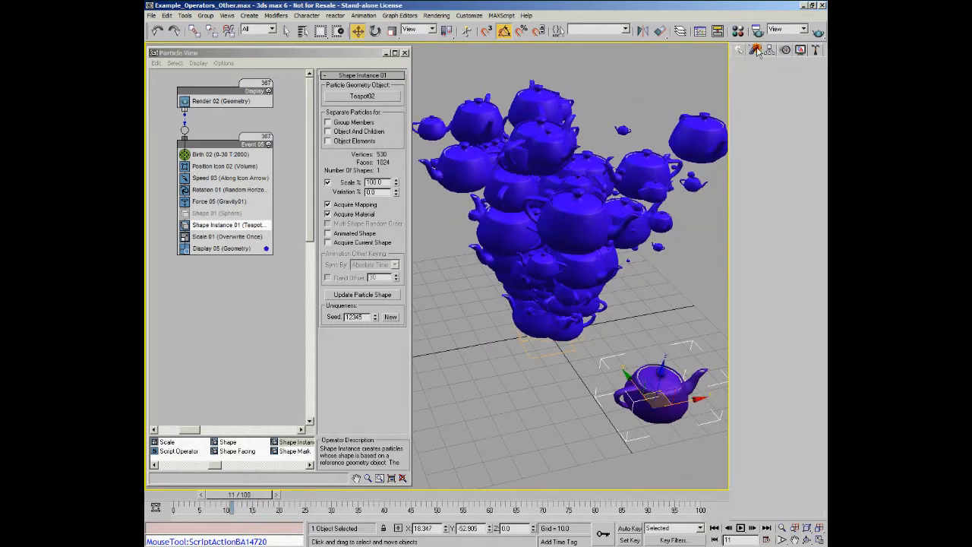
{"action": "left_click", "coordinate": [805, 262]}
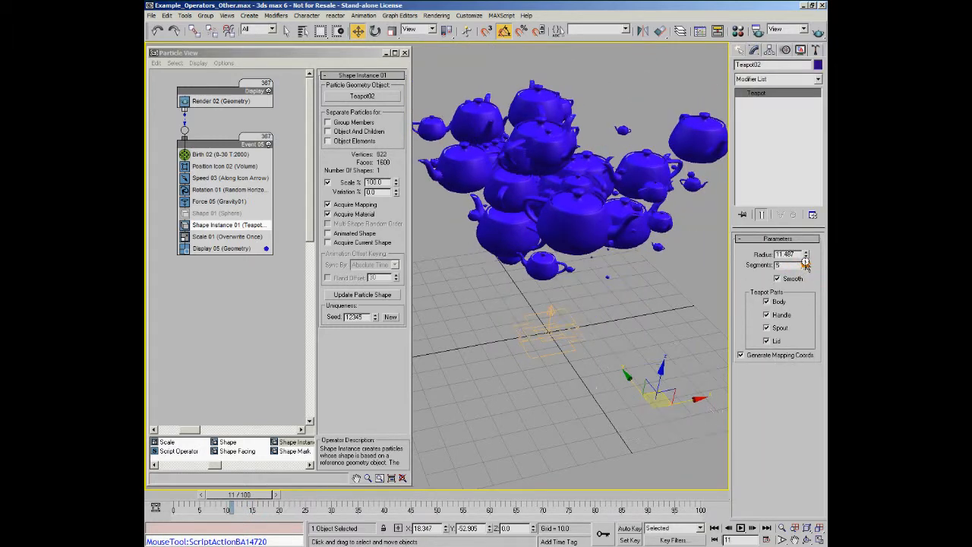
{"action": "left_click", "coordinate": [805, 262]}
{"action": "left_click", "coordinate": [805, 262]}
{"action": "left_click", "coordinate": [805, 262]}
{"action": "left_click", "coordinate": [805, 262]}
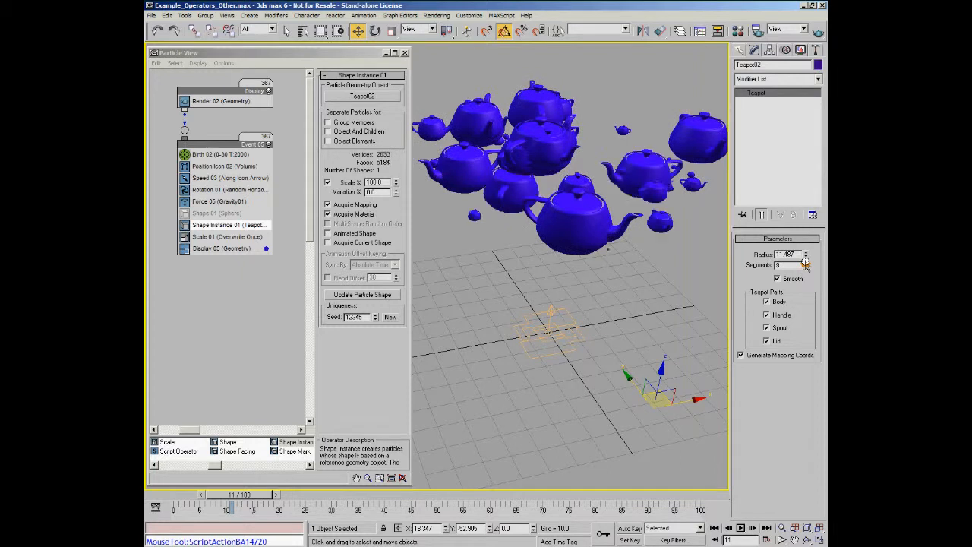
{"action": "left_click", "coordinate": [804, 262]}
{"action": "left_click", "coordinate": [805, 262]}
{"action": "left_click", "coordinate": [805, 262]}
{"action": "left_click", "coordinate": [805, 262]}
{"action": "left_click", "coordinate": [805, 262]}
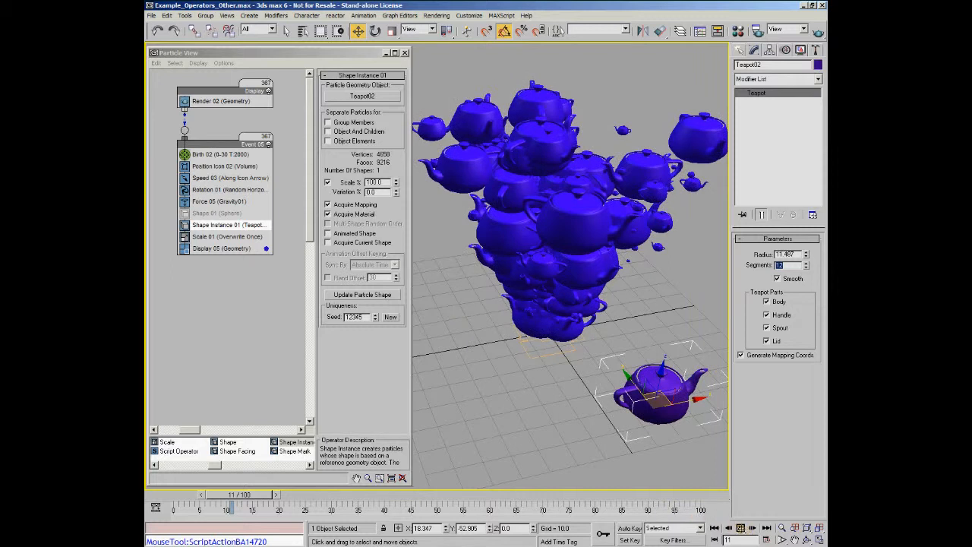
- Play the animation to check how fast the high-resolution teapot particles update, stopping at frame 14
{"action": "left_click", "coordinate": [740, 526]}
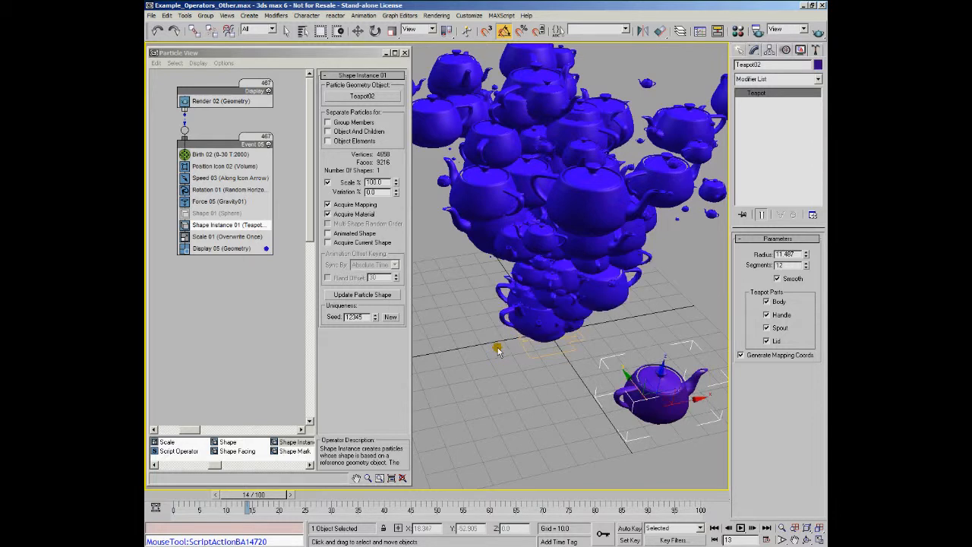
{"action": "key", "text": "w"}
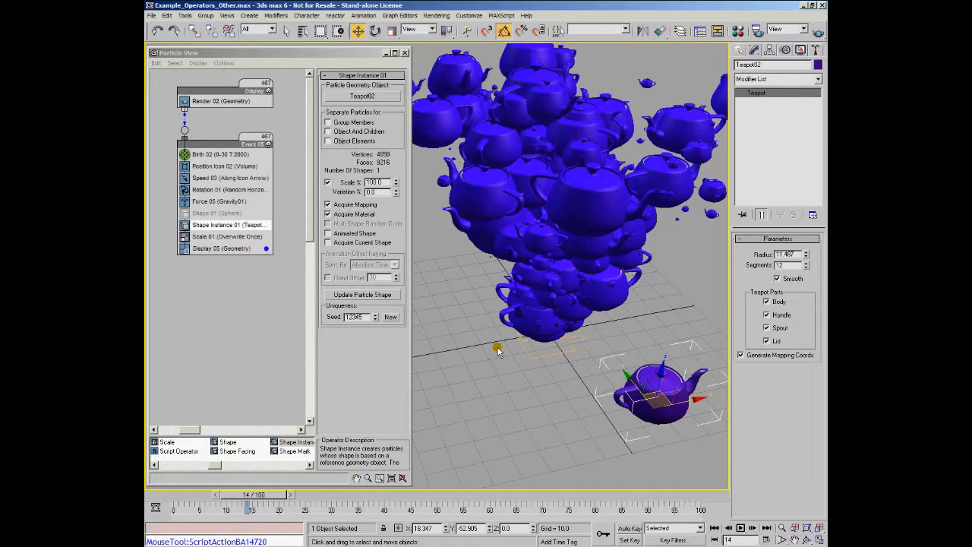
- Switch the Display 05 type to Bounding Boxes and play the animation up to frame 70
{"action": "left_click", "coordinate": [221, 249]}
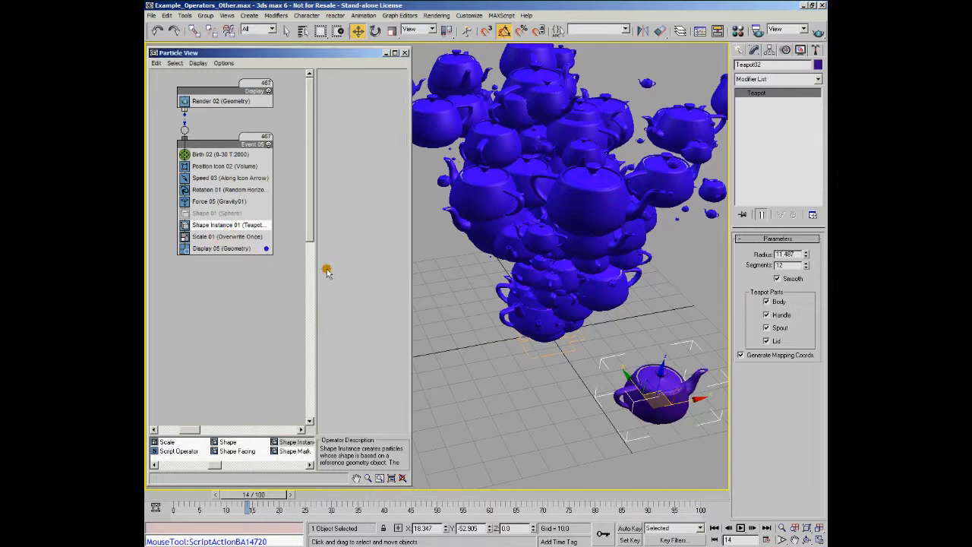
{"action": "left_click", "coordinate": [396, 90]}
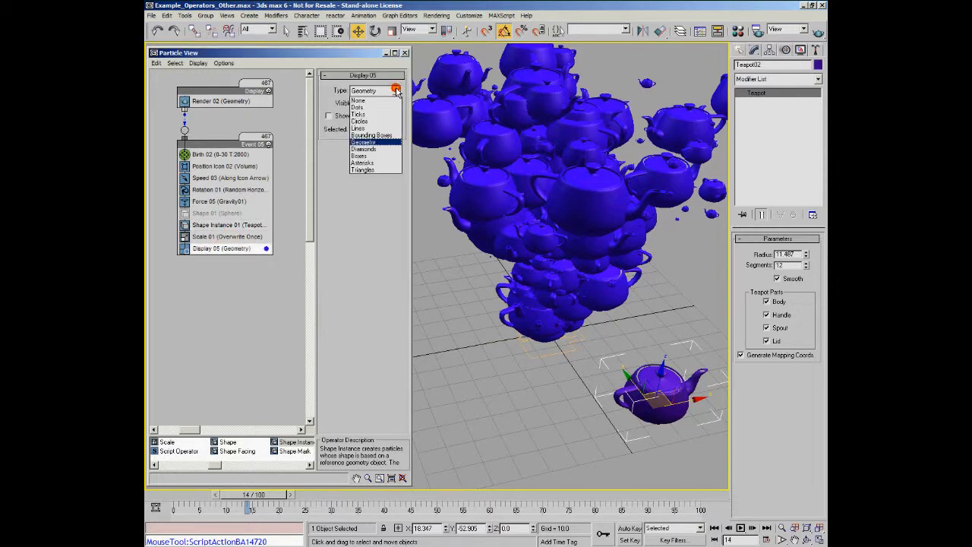
{"action": "left_click", "coordinate": [388, 135]}
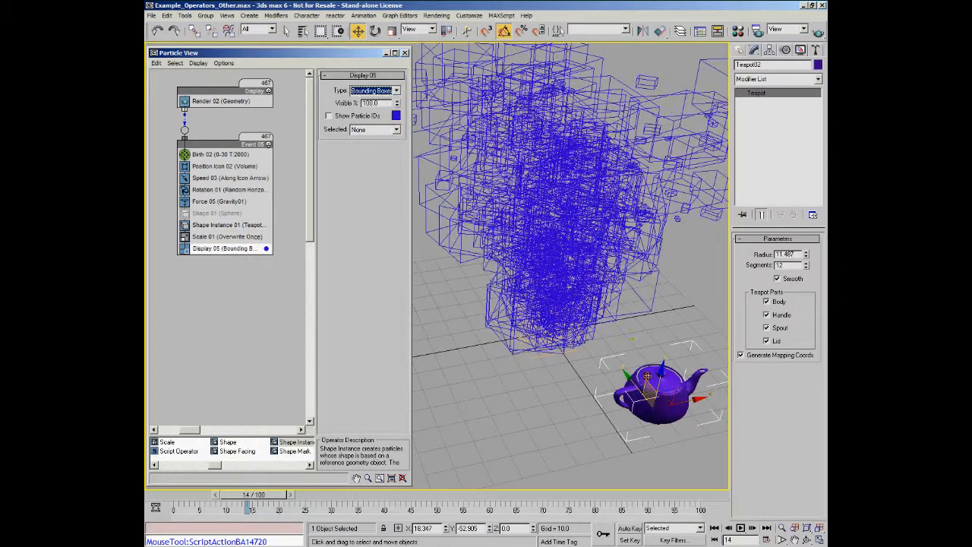
{"action": "left_click", "coordinate": [742, 527]}
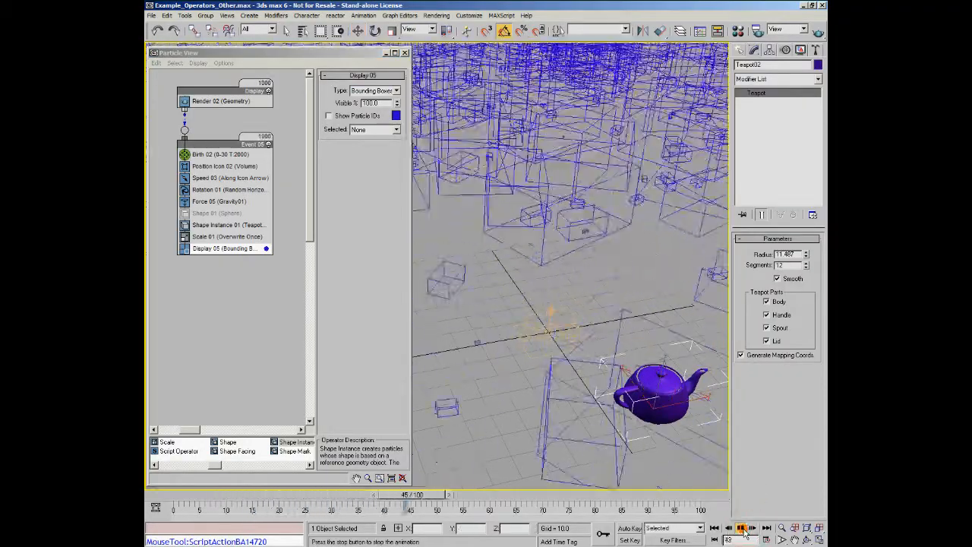
{"action": "left_click", "coordinate": [742, 528]}
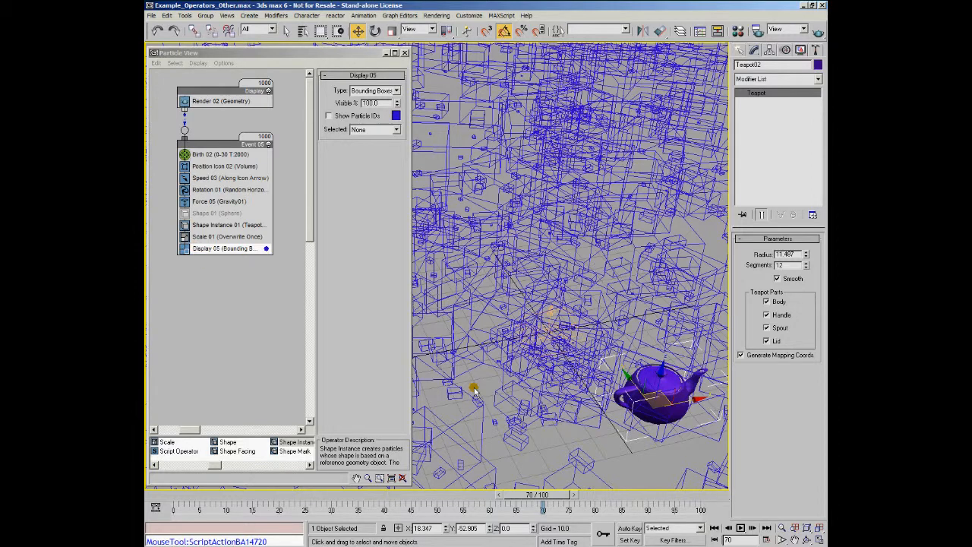
- Return to frame 0, set the teapot's segments to 4, and advance the animation to frame 16
{"action": "left_click", "coordinate": [168, 495]}
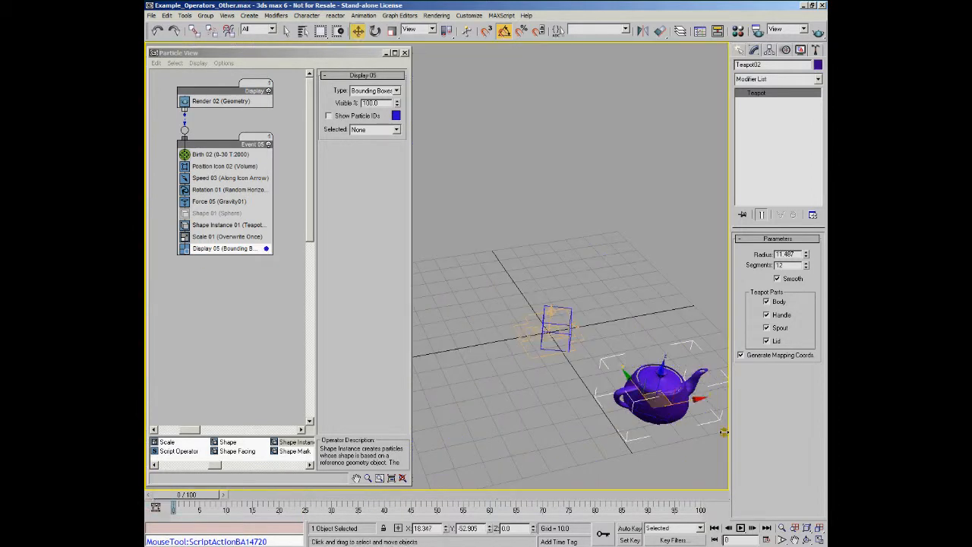
{"action": "left_click", "coordinate": [660, 368]}
{"action": "left_click", "coordinate": [763, 268]}
{"action": "type", "text": "4"}
{"action": "left_click_drag", "start_coordinate": [199, 493], "coordinate": [274, 494]}
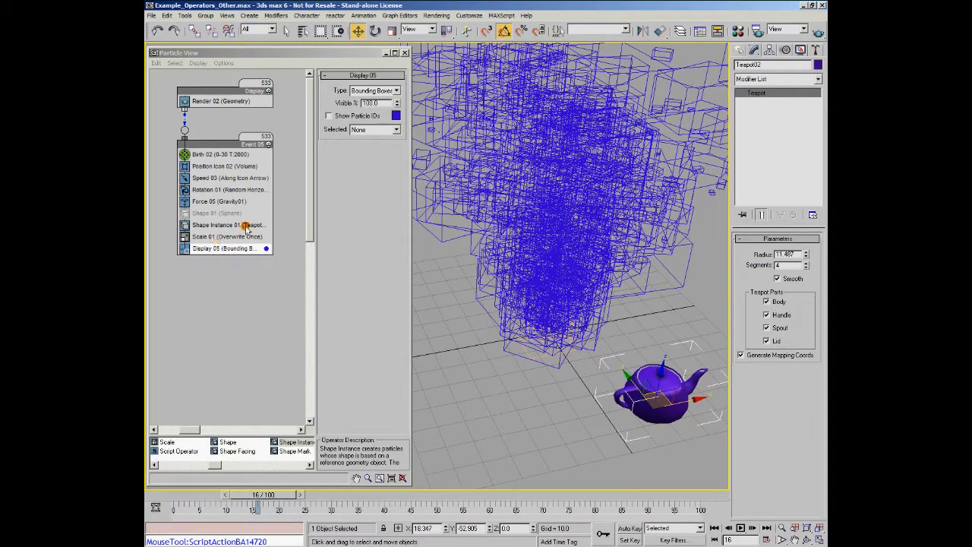
- Try the Diamonds, Circles and Boxes display types on the Display 05 operator
{"action": "left_click", "coordinate": [395, 91]}
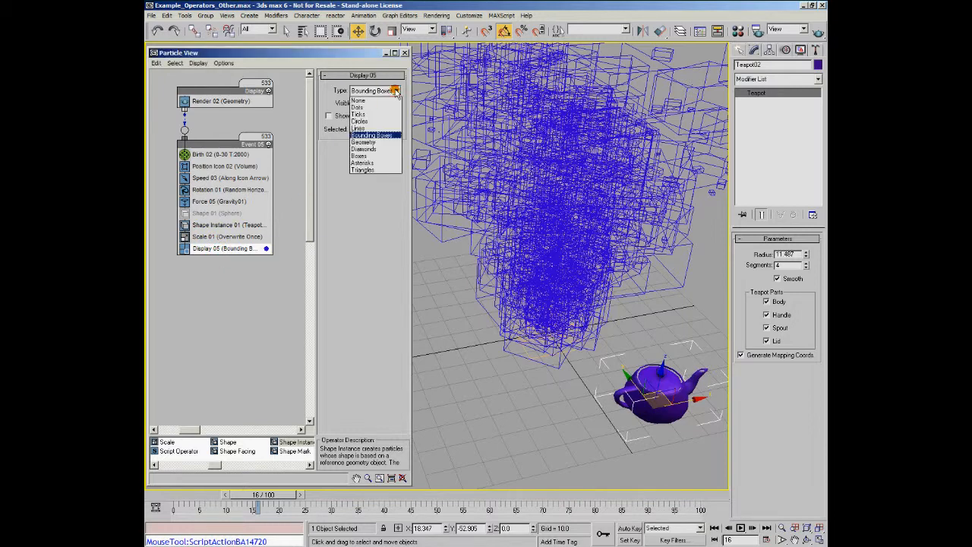
{"action": "left_click", "coordinate": [384, 149]}
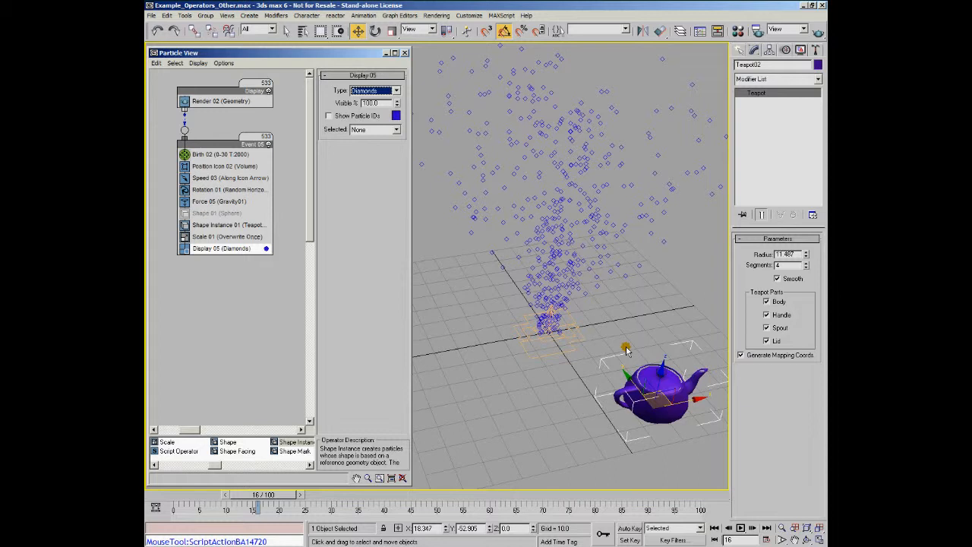
{"action": "left_click", "coordinate": [396, 90]}
{"action": "left_click", "coordinate": [383, 120]}
{"action": "left_click", "coordinate": [395, 90]}
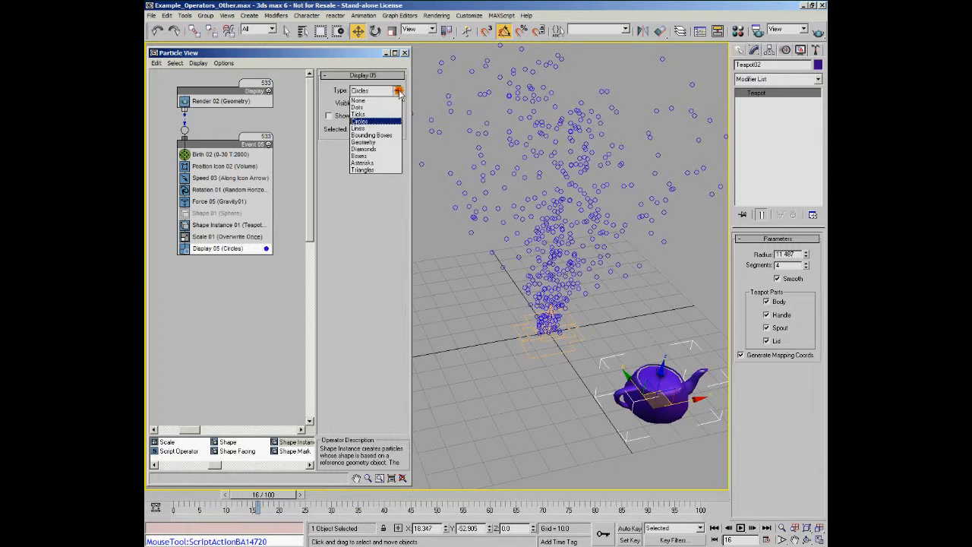
{"action": "left_click", "coordinate": [365, 155]}
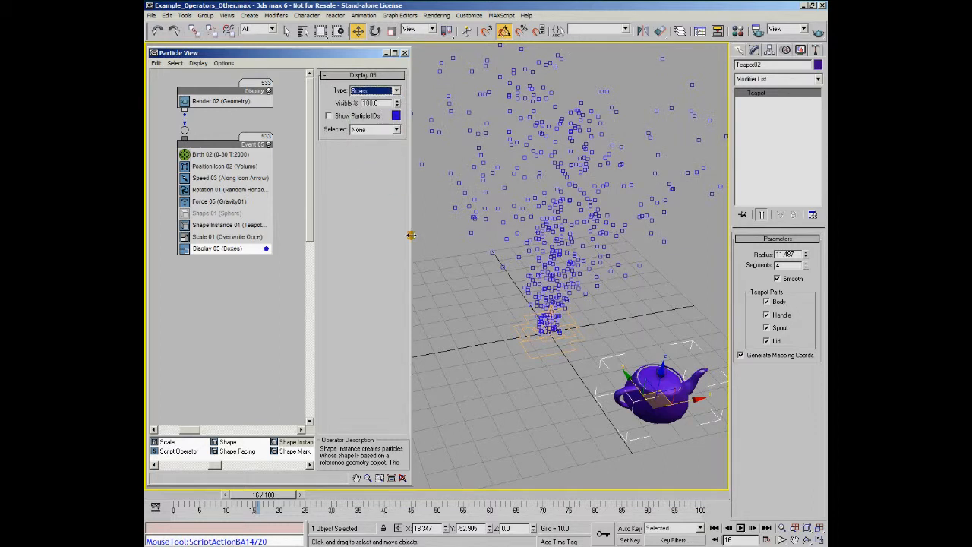
- Try the Asterisks, Ticks and Dots display types on the Display 05 operator
{"action": "left_click", "coordinate": [396, 90]}
{"action": "left_click", "coordinate": [383, 162]}
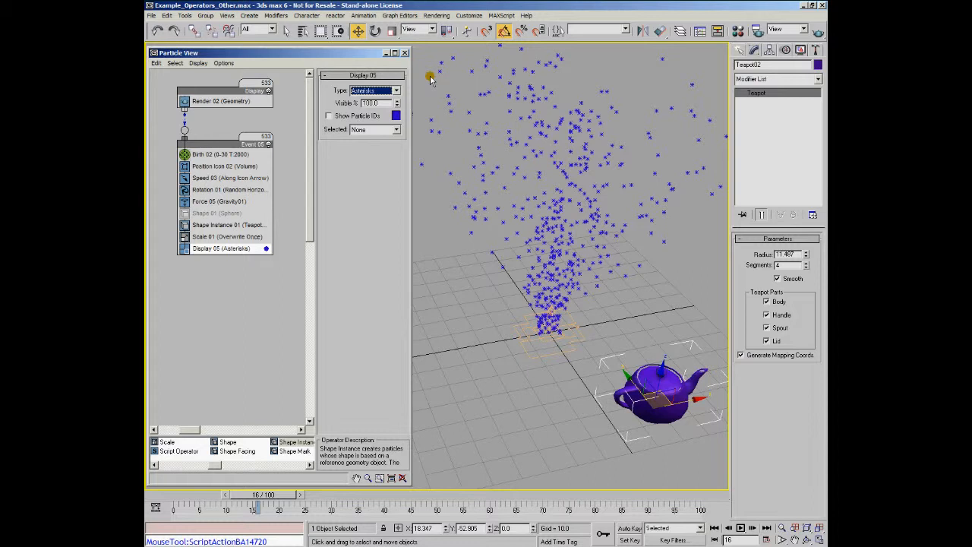
{"action": "left_click", "coordinate": [395, 91]}
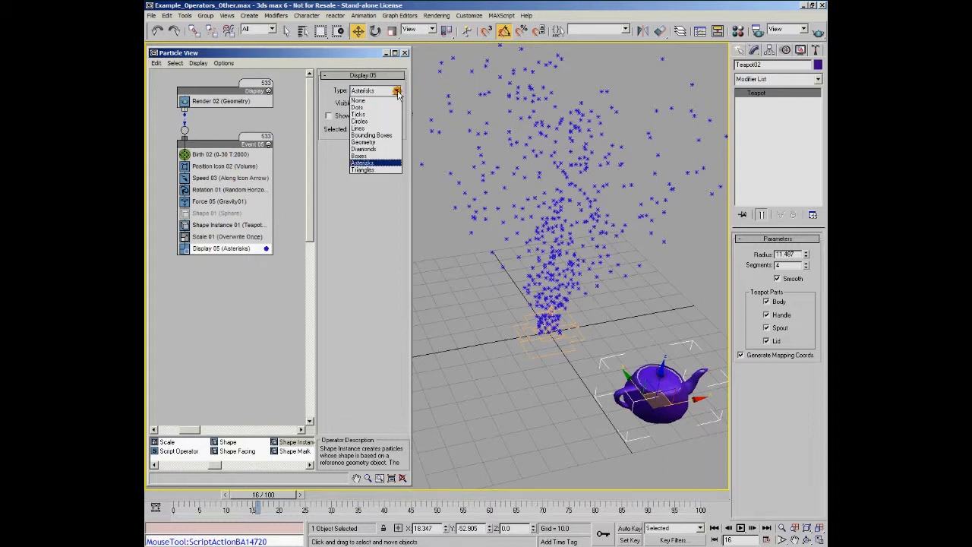
{"action": "left_click", "coordinate": [375, 114]}
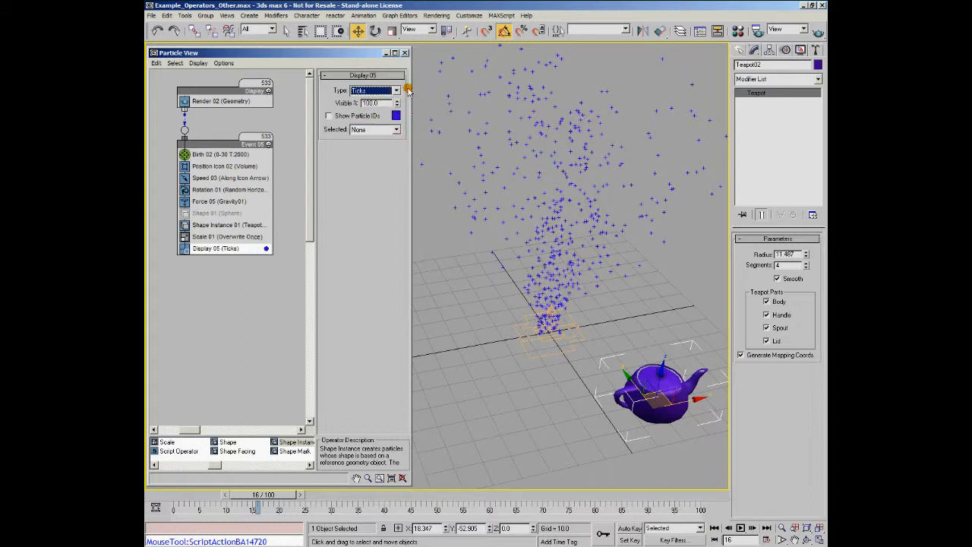
{"action": "left_click", "coordinate": [396, 90]}
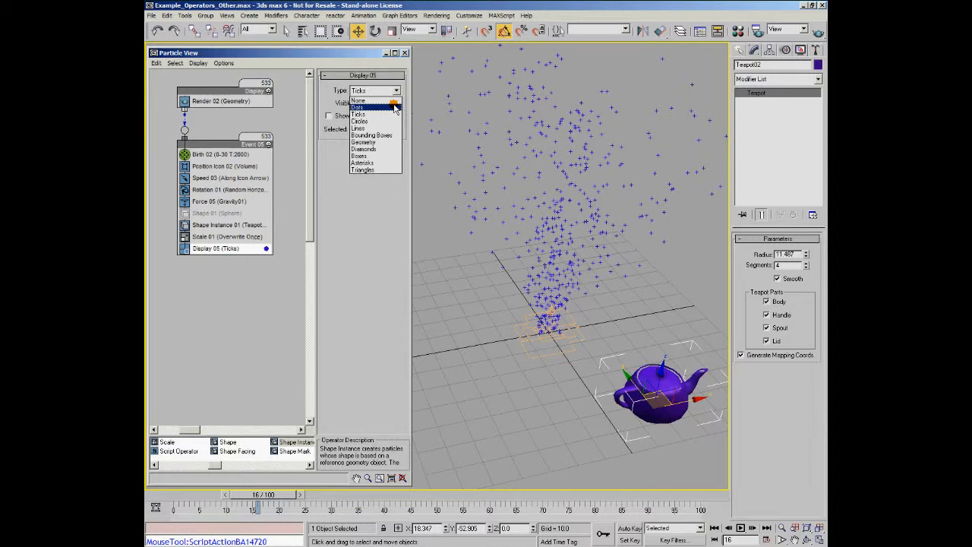
{"action": "left_click", "coordinate": [394, 108]}
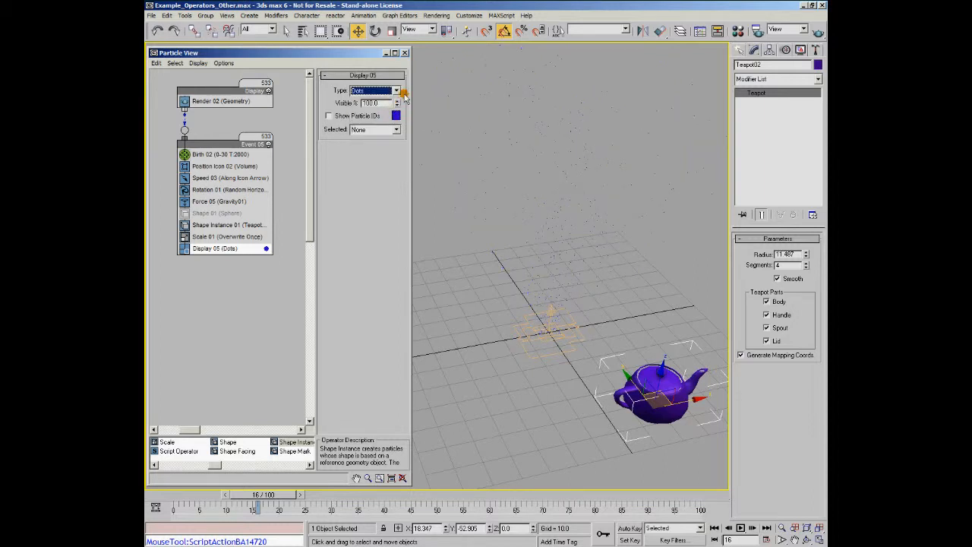
- Compare the Ticks and Asterisks display types once more, and set the Display 05 type to Triangles
{"action": "left_click", "coordinate": [395, 91]}
{"action": "left_click", "coordinate": [383, 115]}
{"action": "left_click", "coordinate": [395, 90]}
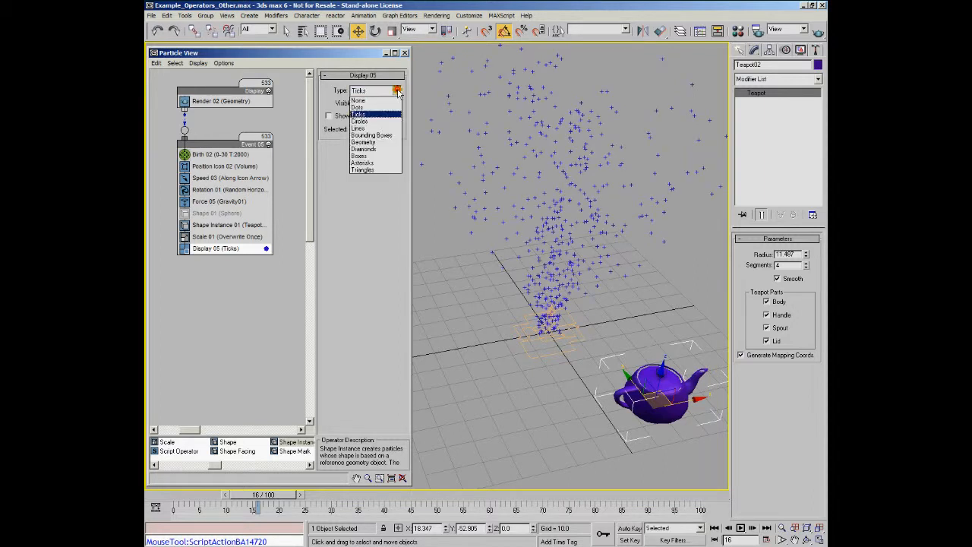
{"action": "left_click", "coordinate": [383, 163]}
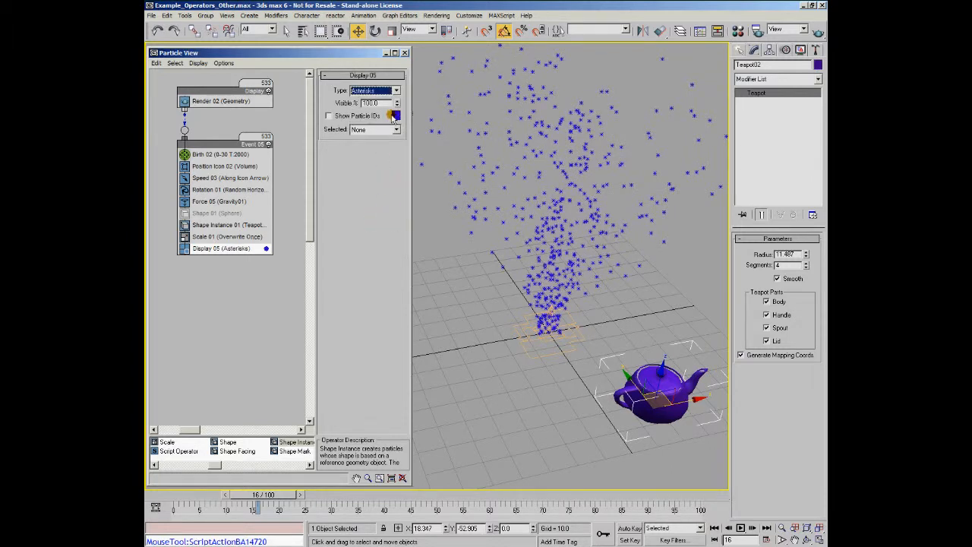
{"action": "left_click", "coordinate": [395, 90]}
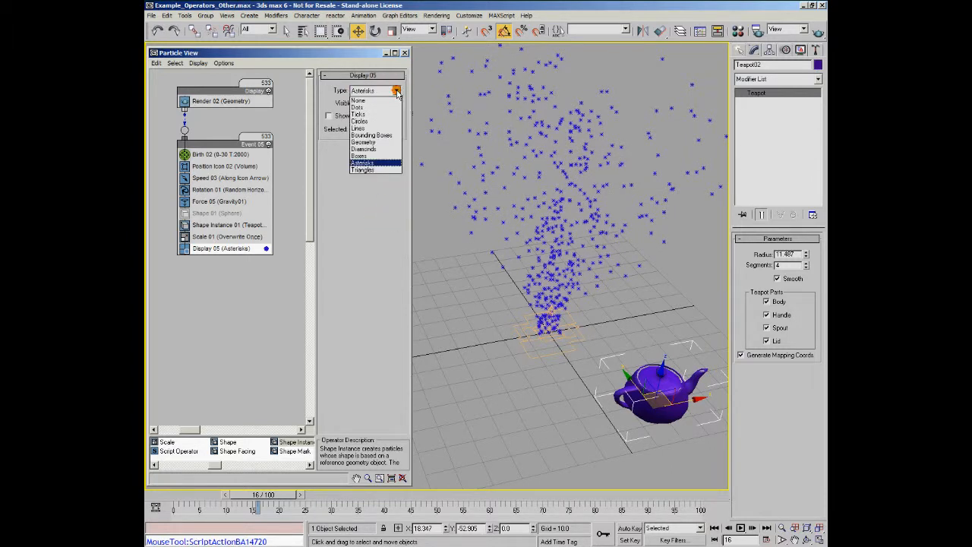
{"action": "left_click", "coordinate": [382, 169]}
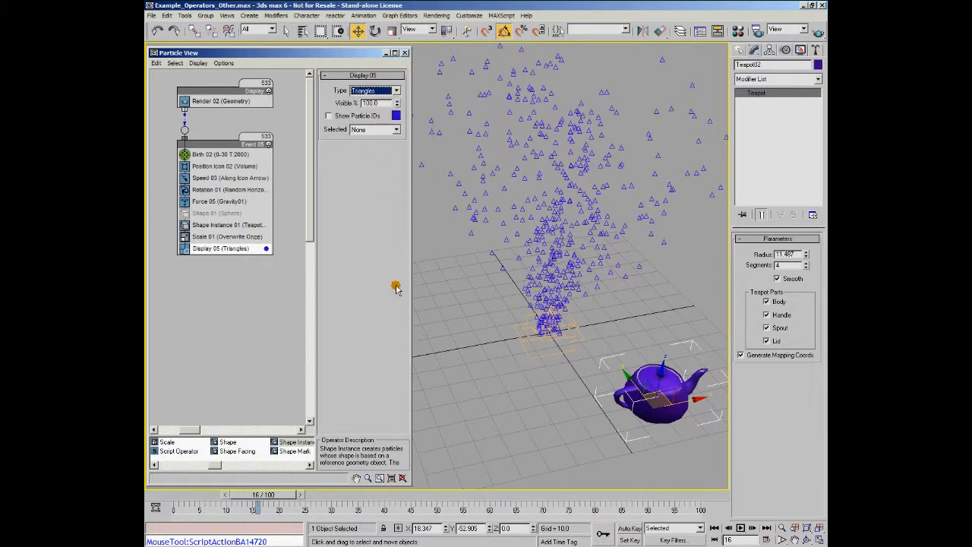
- Move the animation to frame 9, render the Perspective view to check the particles, and close the rendered image
{"action": "left_click_drag", "start_coordinate": [202, 495], "coordinate": [234, 523]}
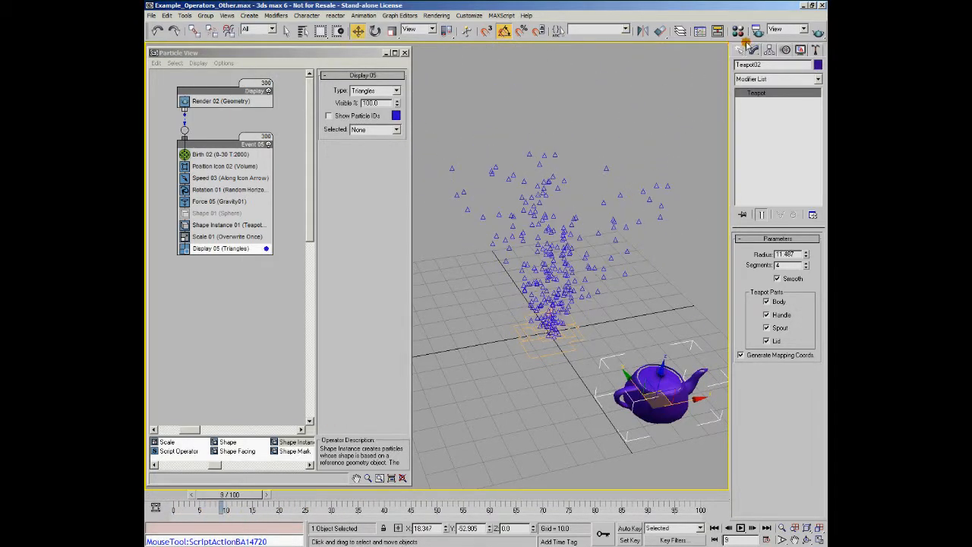
{"action": "left_click", "coordinate": [817, 32]}
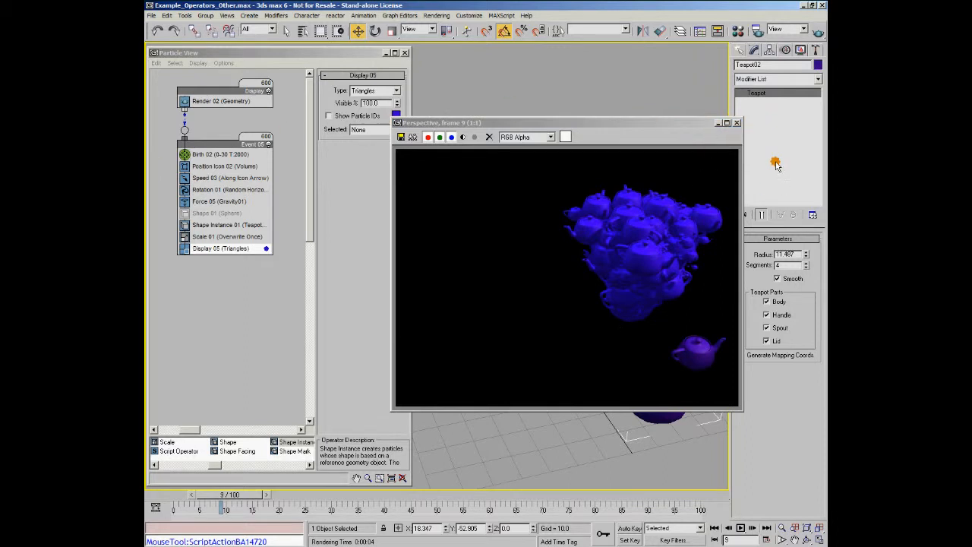
{"action": "left_click", "coordinate": [735, 122]}
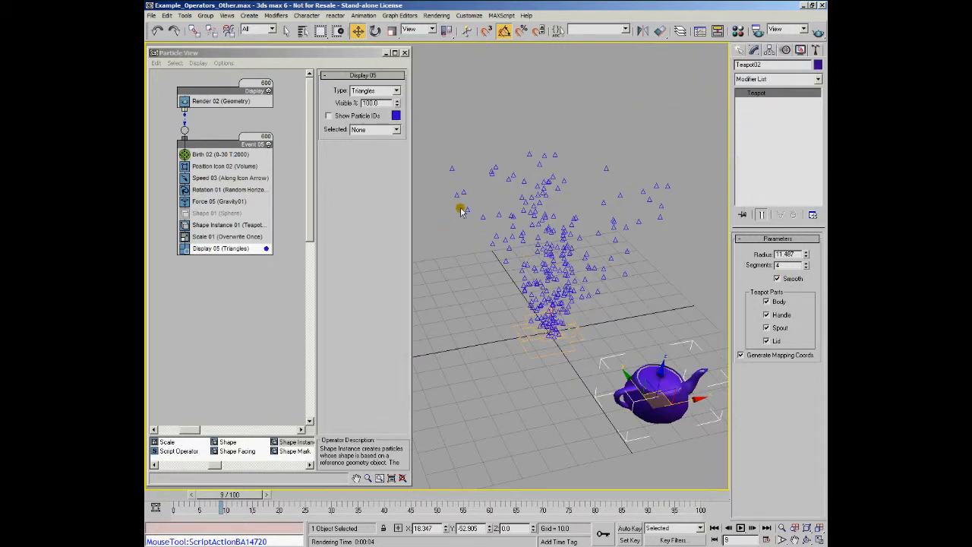
- Try a Visible % of 25 on the Display 05 operator and restore it to 100
{"action": "left_click", "coordinate": [376, 102]}
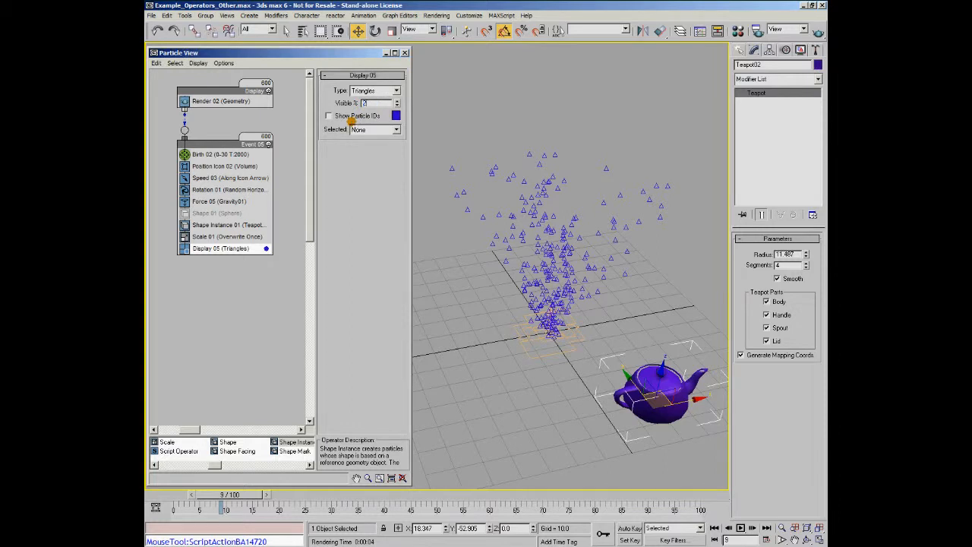
{"action": "type", "text": "25"}
{"action": "key", "text": "Return"}
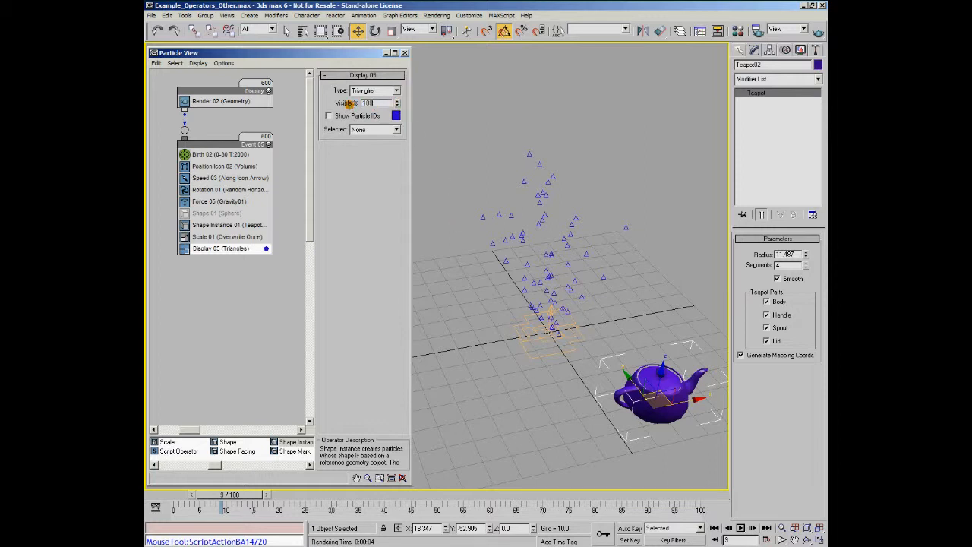
{"action": "type", "text": "100"}
{"action": "key", "text": "Return"}
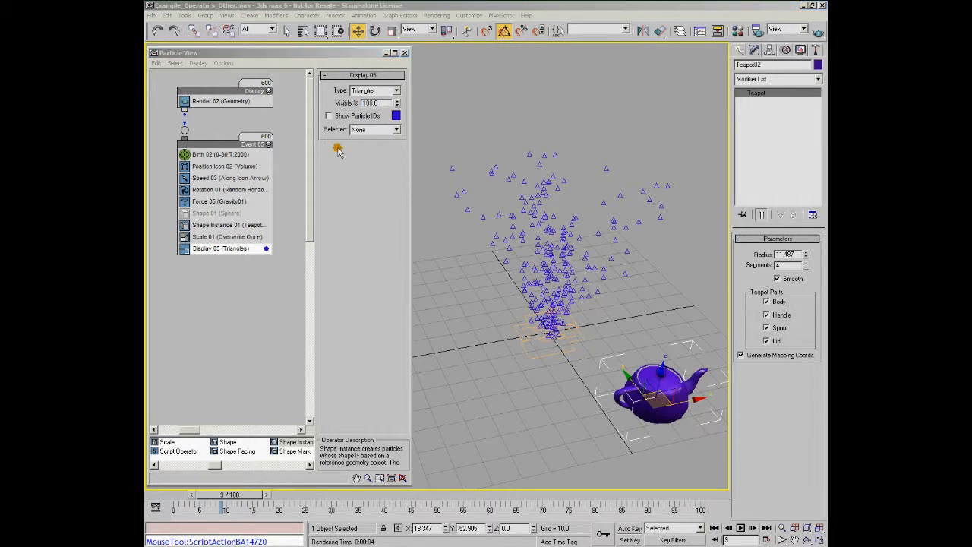
{"action": "left_click", "coordinate": [331, 116]}
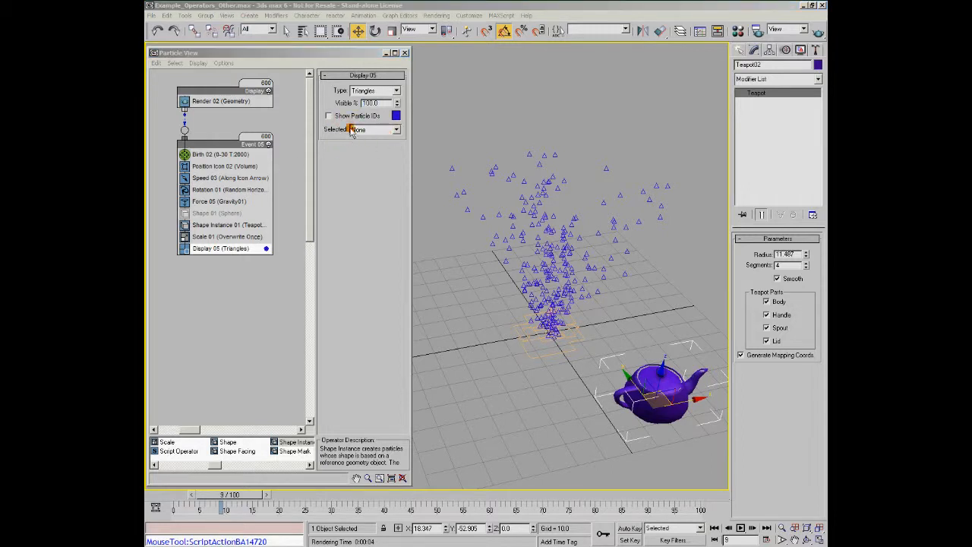